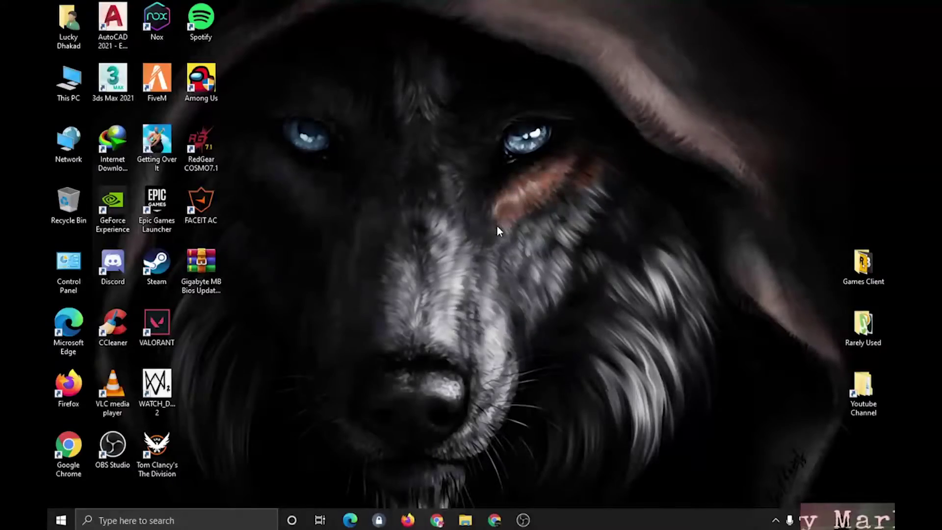
- Refresh the desktop a few times and select the Gigabyte MB Bios Updater archive
right_click(317, 172)
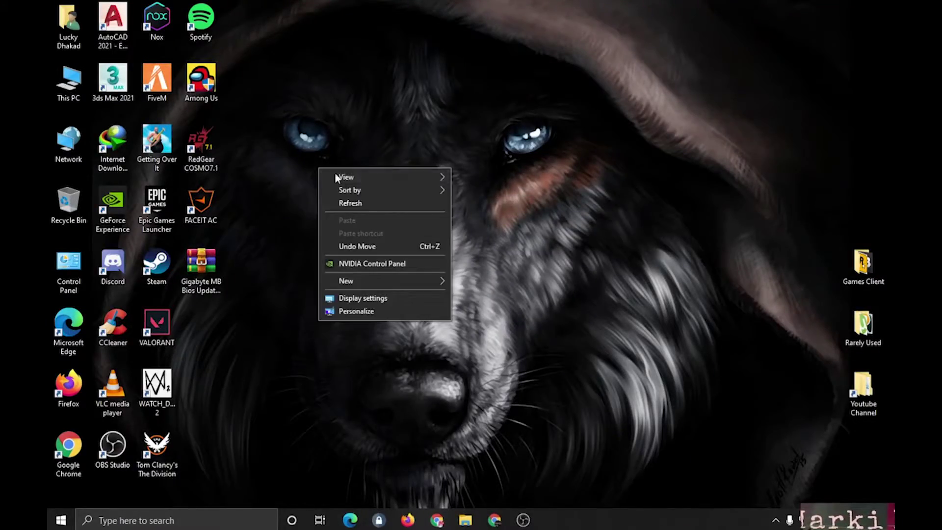
click(347, 202)
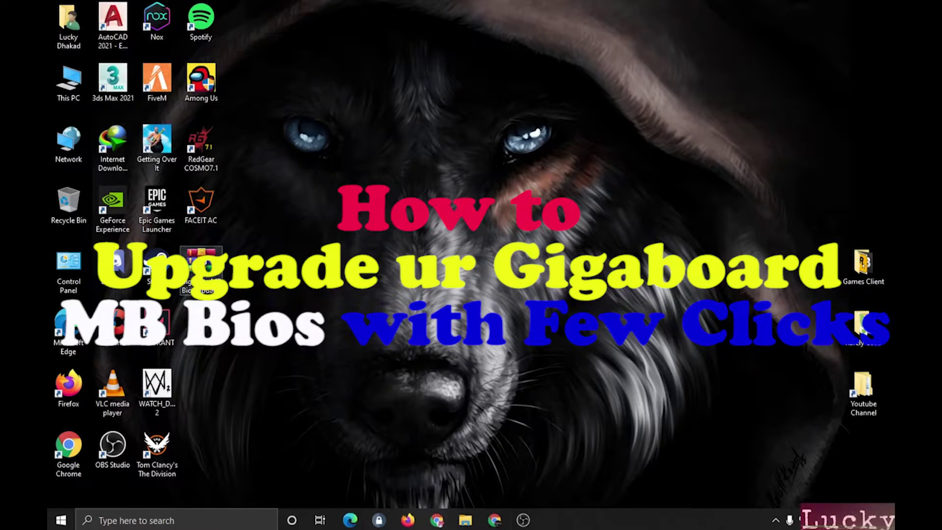
click(217, 303)
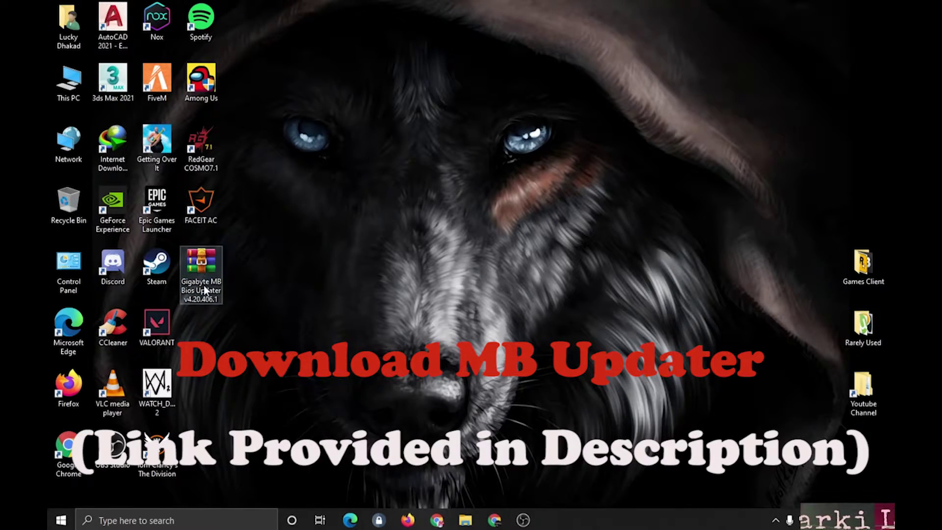
right_click(275, 200)
click(313, 236)
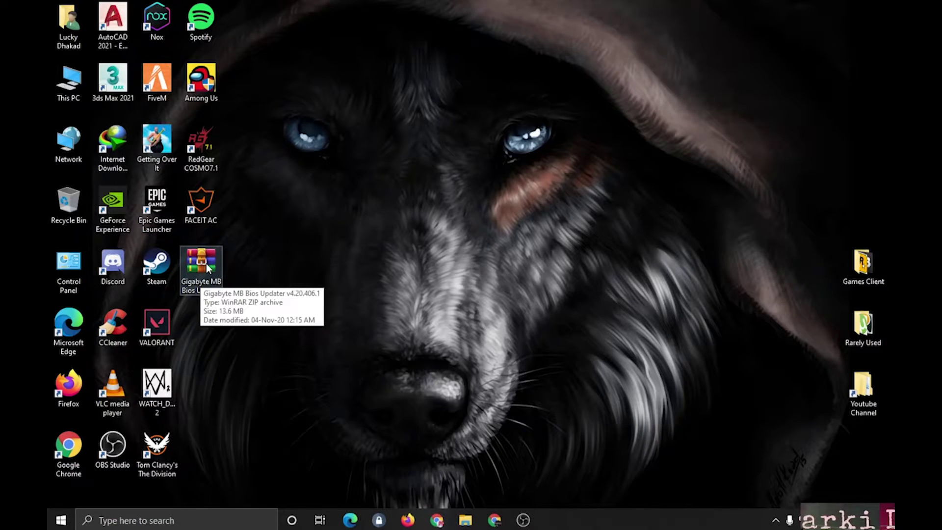
right_click(280, 232)
click(316, 265)
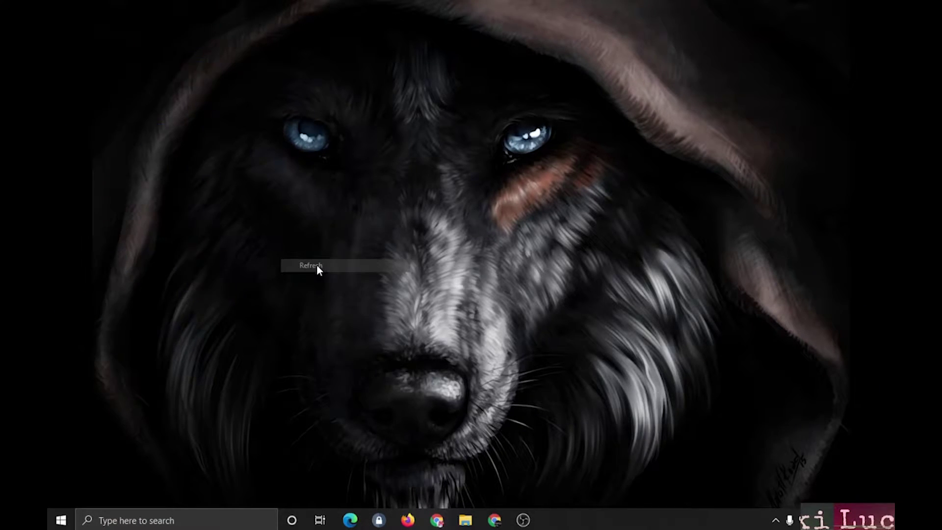
- Extract the Gigabyte MB Bios Updater archive into its own folder with WinRAR and open that folder
right_click(212, 260)
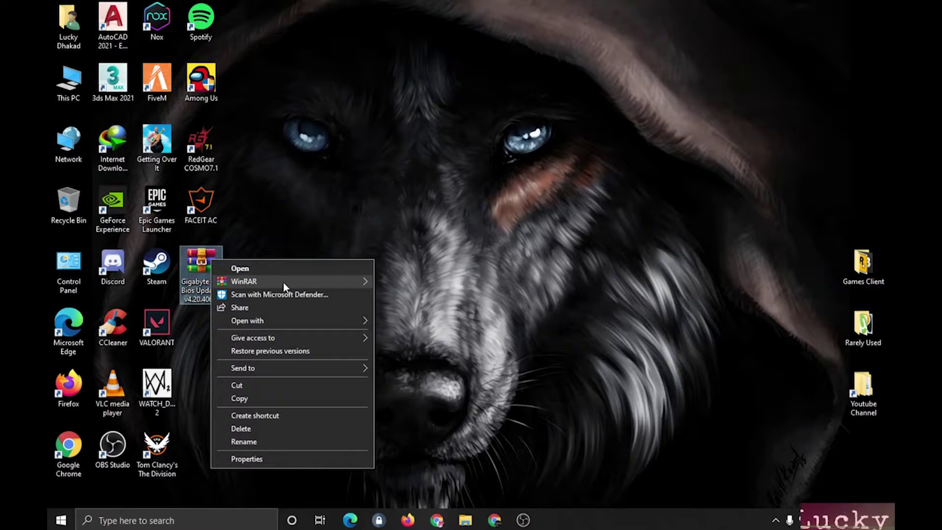
mouse_move(333, 280)
click(461, 328)
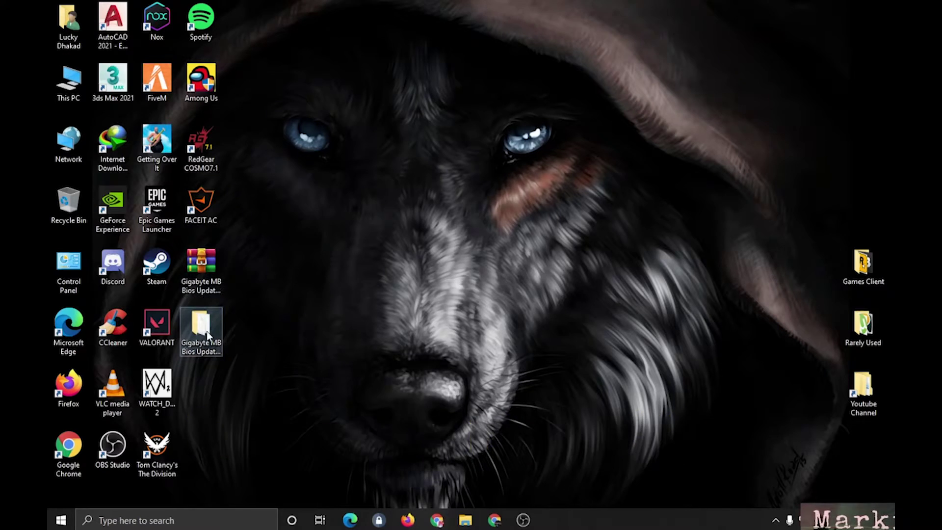
double_click(203, 323)
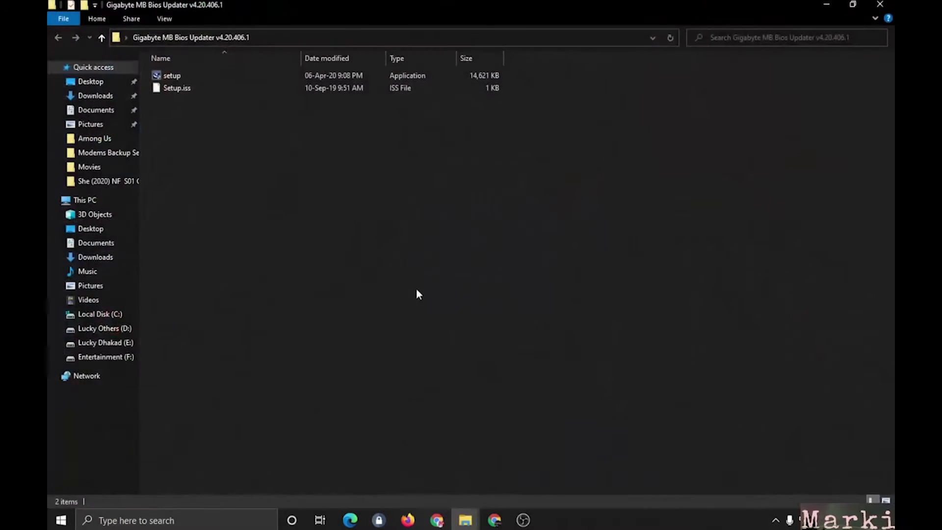
click(174, 80)
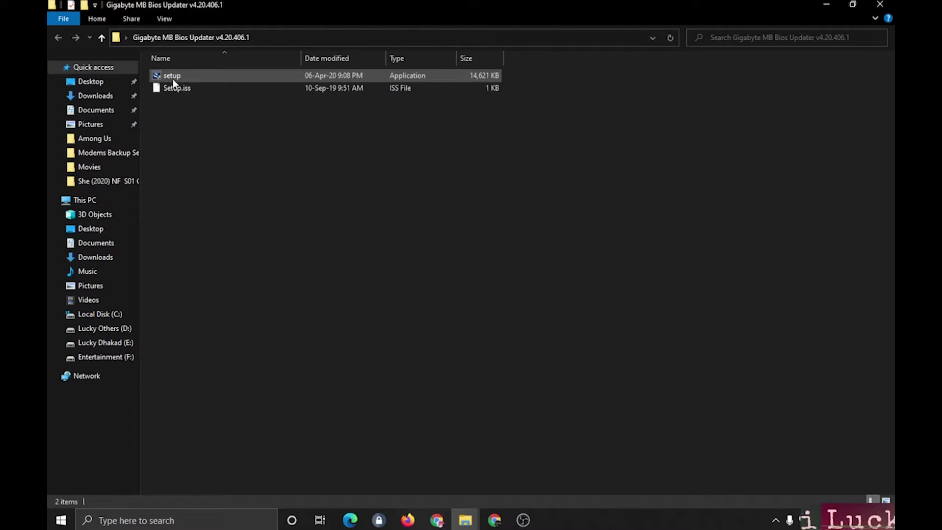
double_click(175, 76)
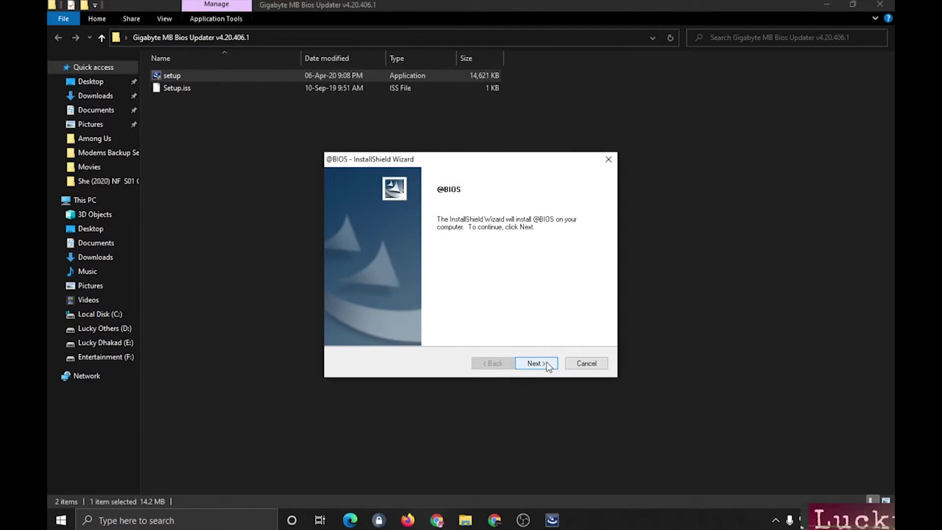
click(548, 364)
click(541, 361)
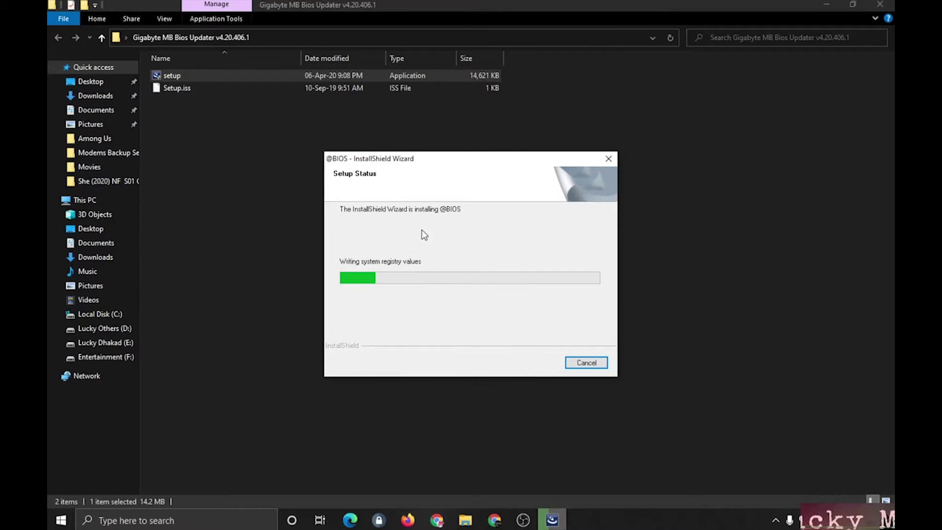
click(543, 369)
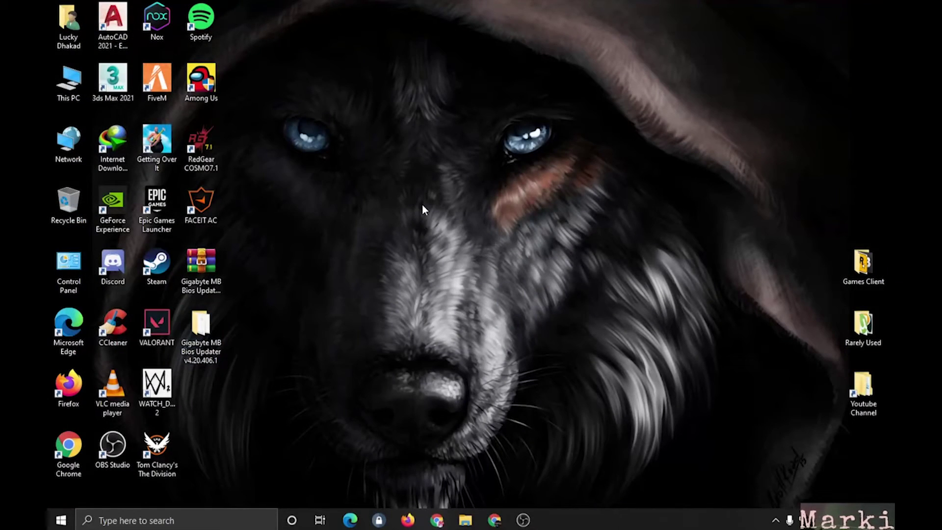
right_click(422, 204)
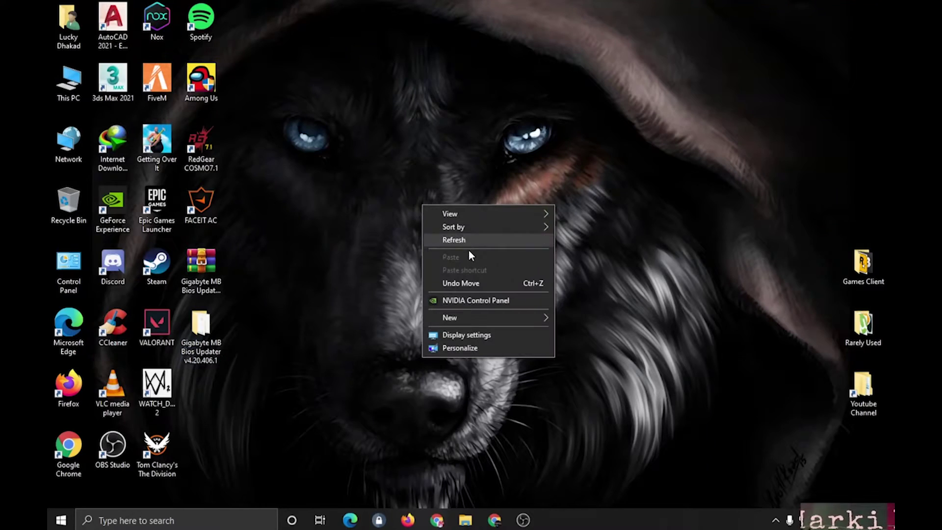
click(457, 240)
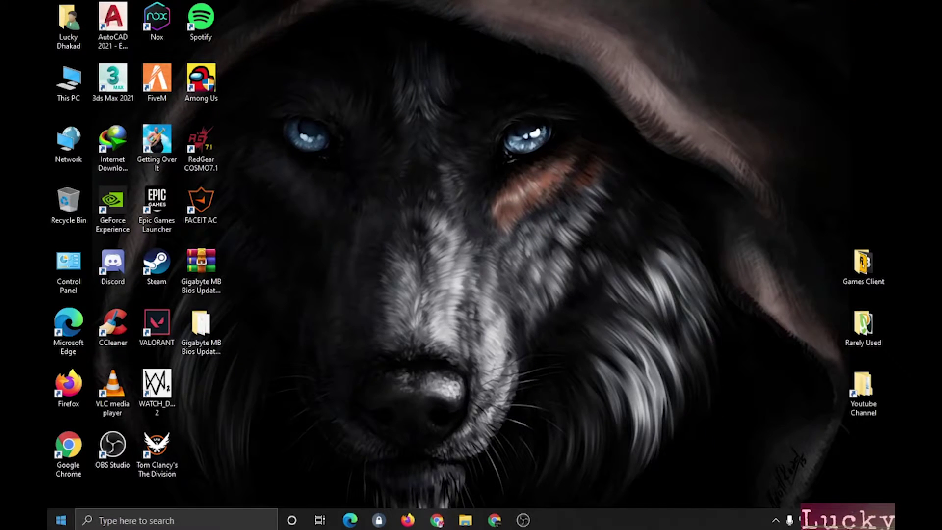
click(57, 522)
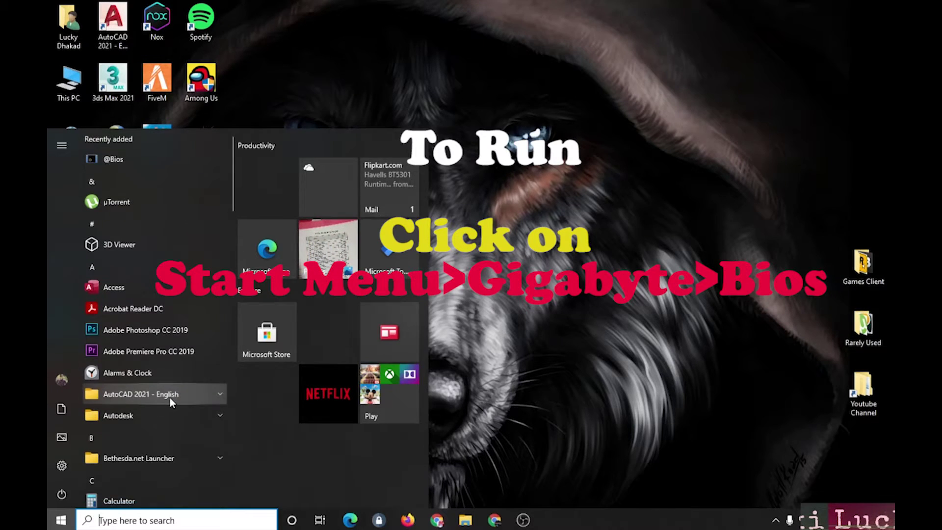
scroll(170, 396, down, 5)
scroll(188, 349, up, 5)
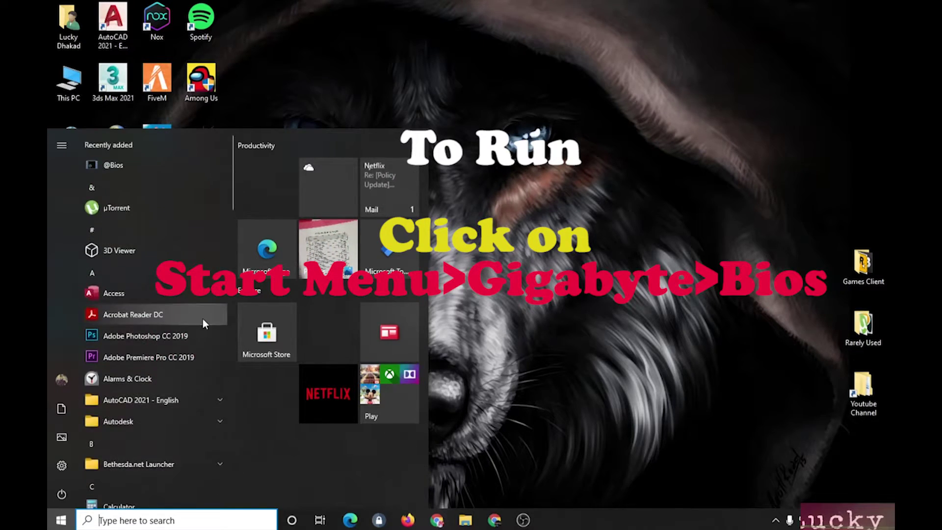
scroll(201, 338, down, 6)
scroll(199, 337, down, 3)
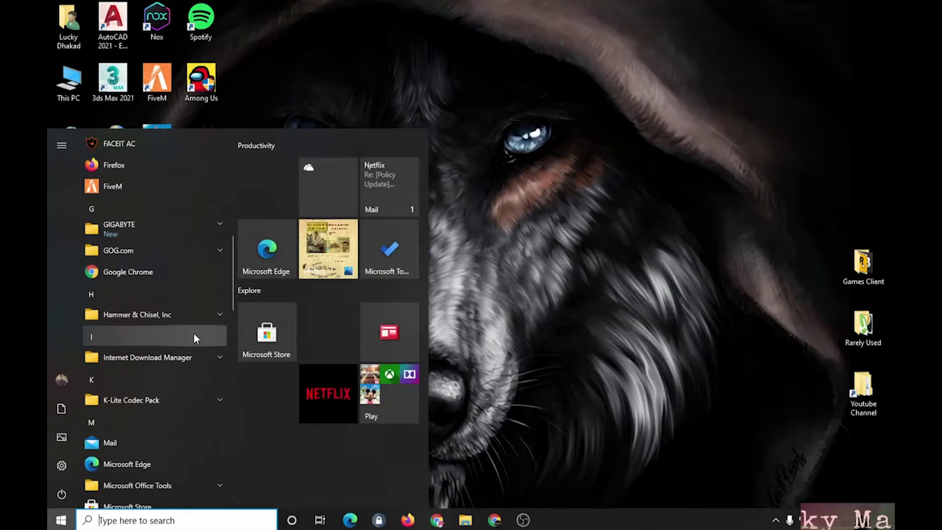
click(122, 225)
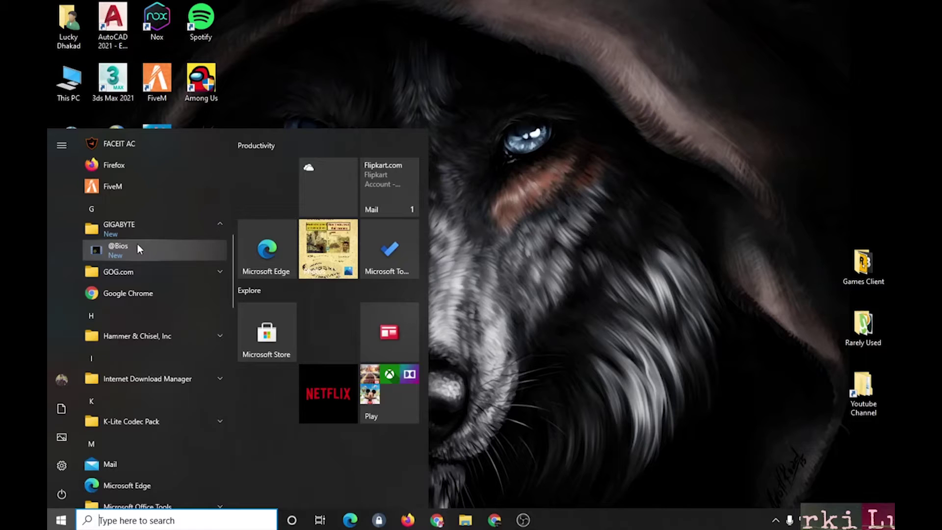
right_click(114, 252)
click(112, 252)
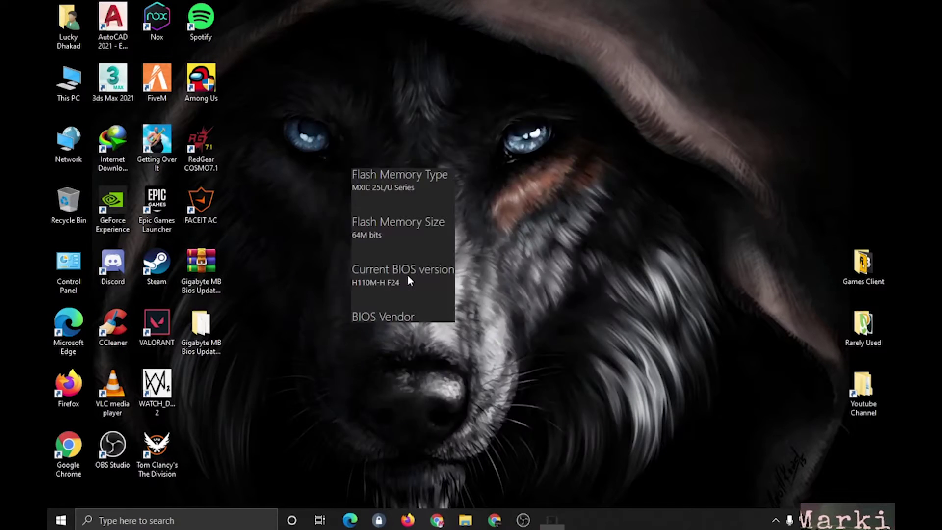
mouse_move(421, 67)
mouse_down()
mouse_move(481, 57)
mouse_move(424, 67)
mouse_up()
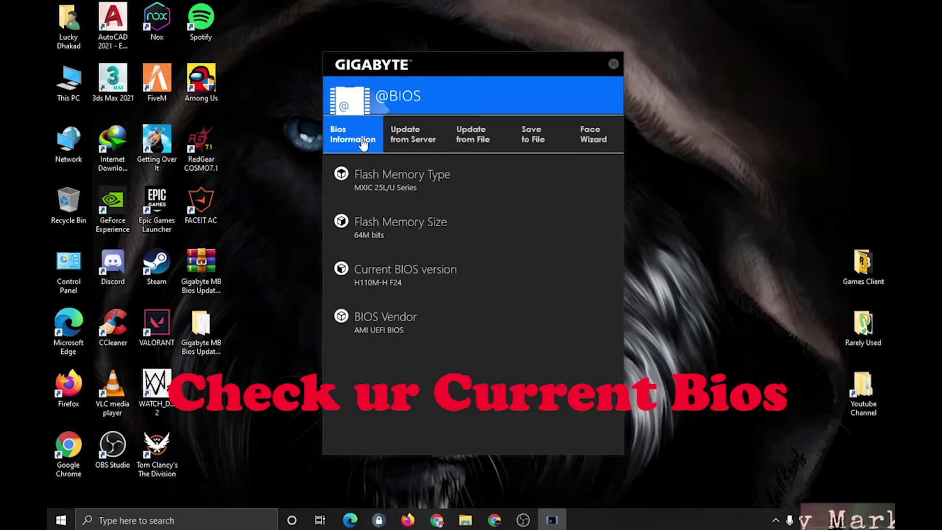
click(413, 140)
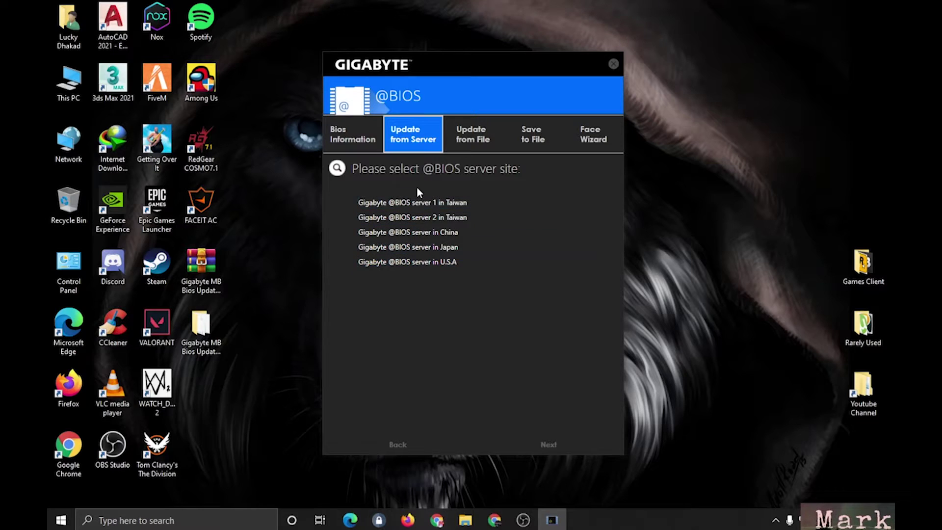
click(445, 205)
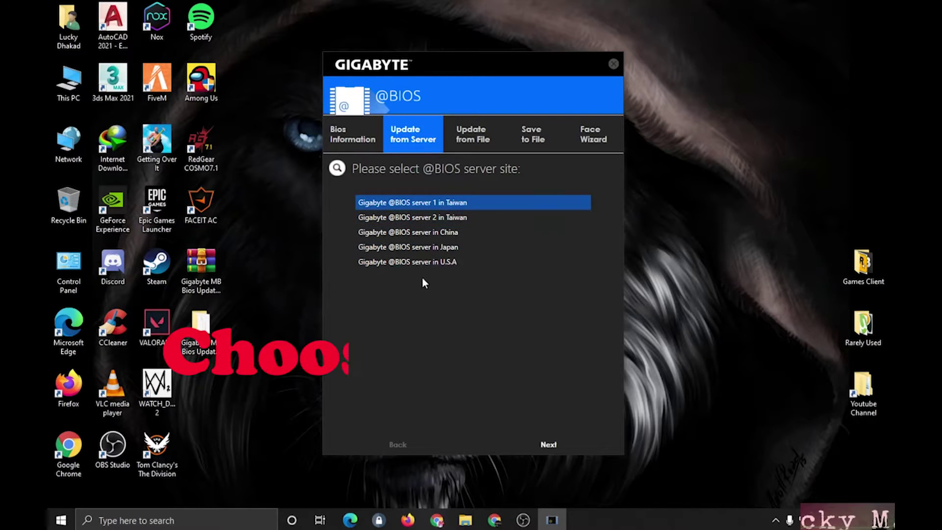
click(550, 445)
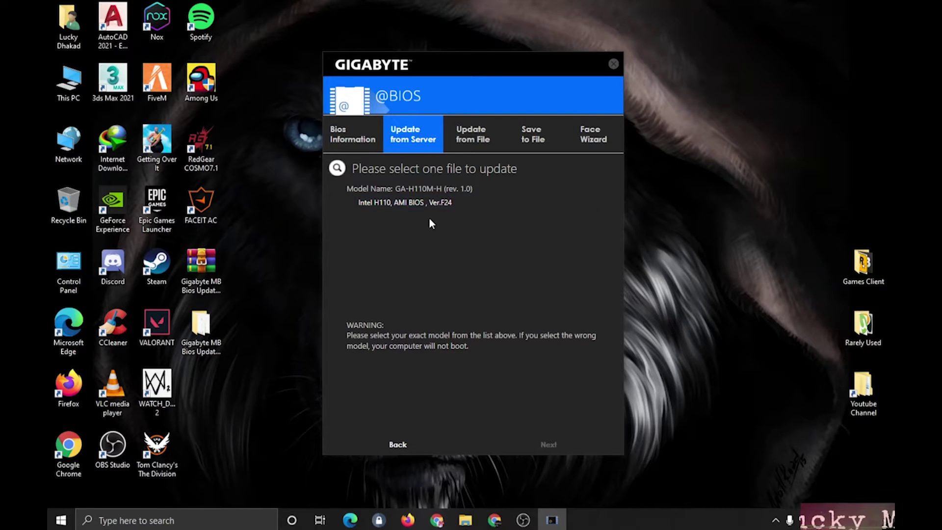
click(402, 206)
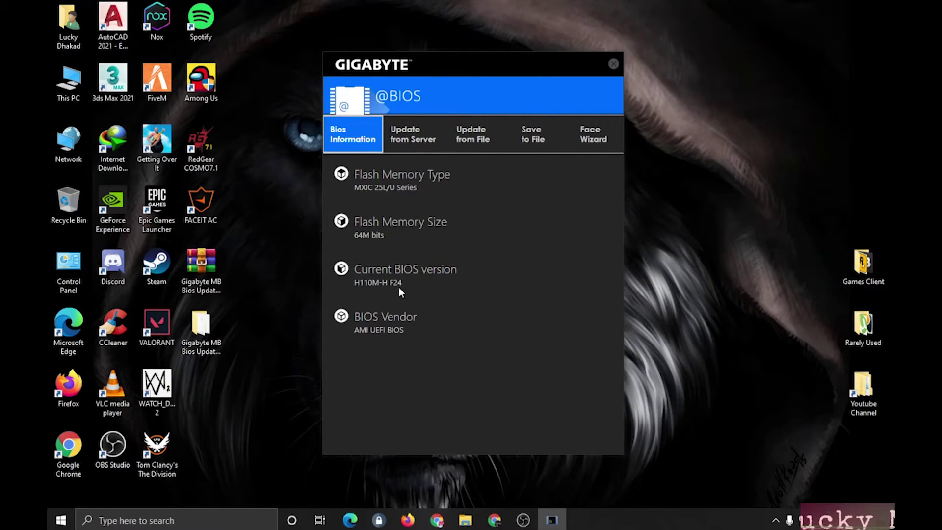
- Fetch the GA-H110M-H file list from Taiwan server 1 again and select Ver.F24
click(425, 147)
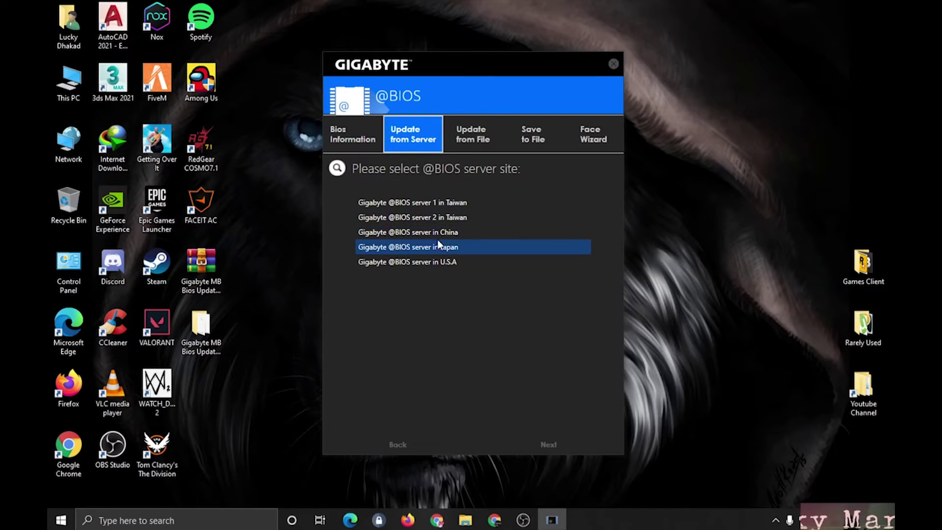
click(416, 202)
click(558, 442)
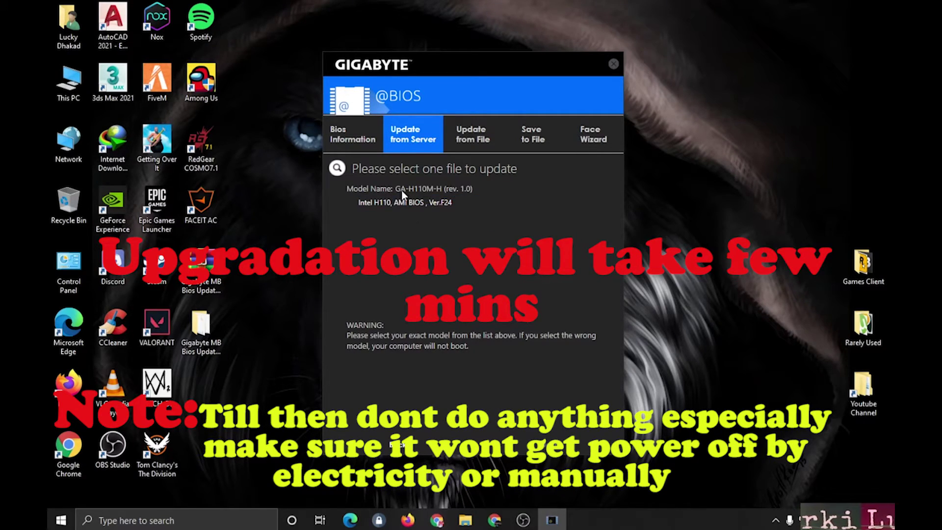
click(445, 205)
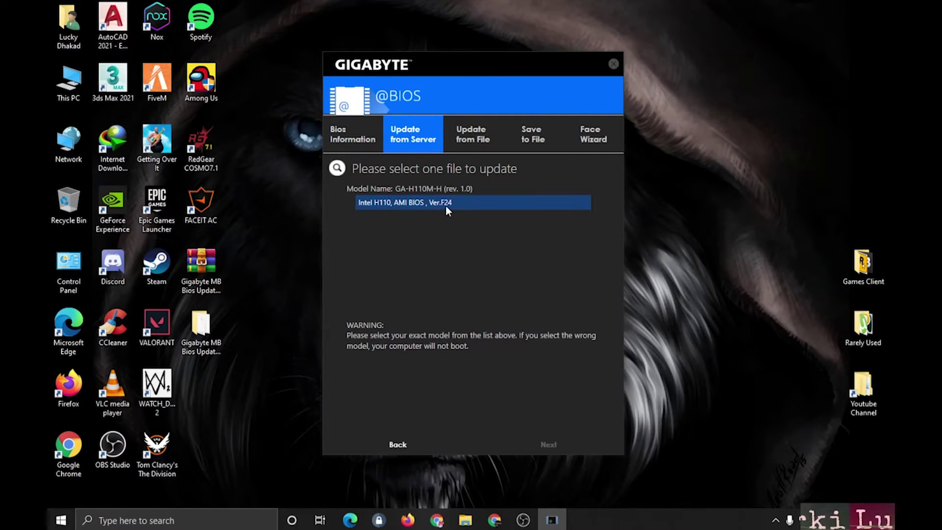
- Try Update from File, browse for a BIOS file, cancel, and return to Update from Server
click(472, 136)
click(590, 204)
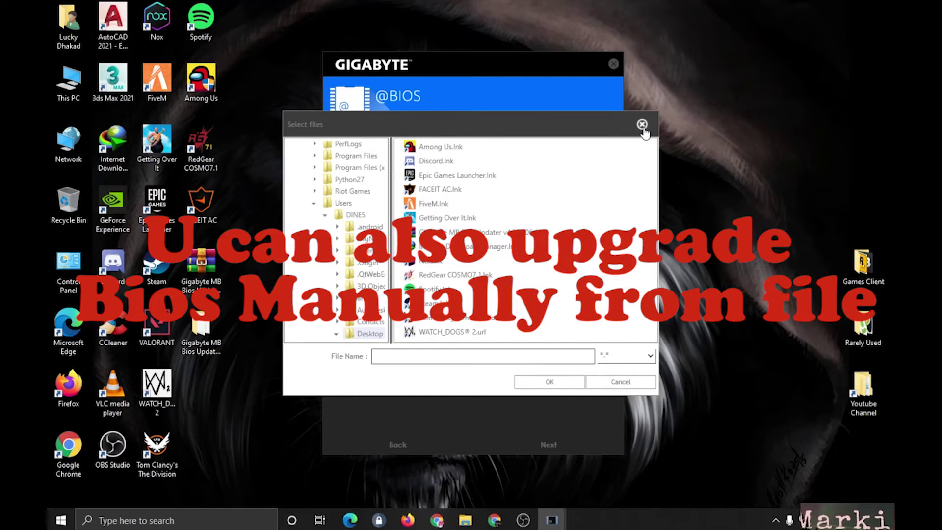
scroll(373, 181, up, 2)
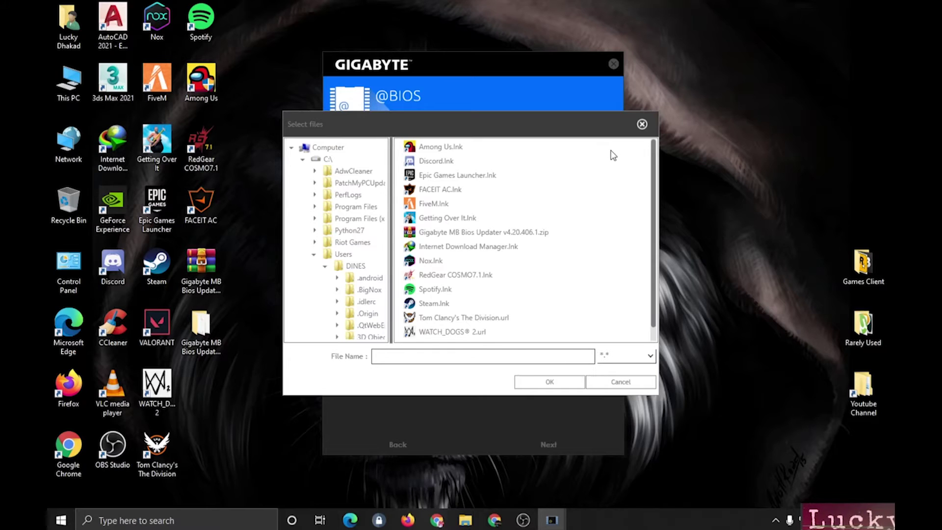
click(642, 125)
click(438, 142)
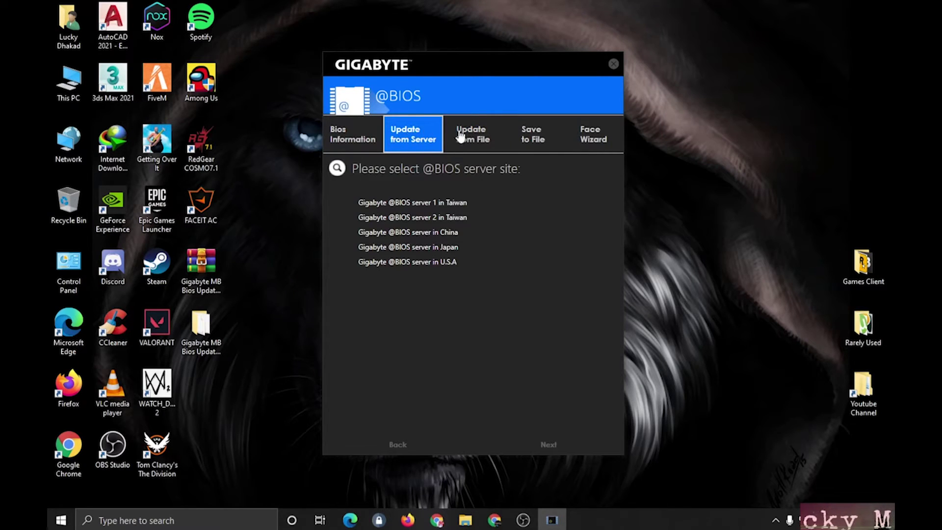
- Open Save to File, dismiss its folder chooser, and bring up the Face-Wizard boot image page
click(556, 144)
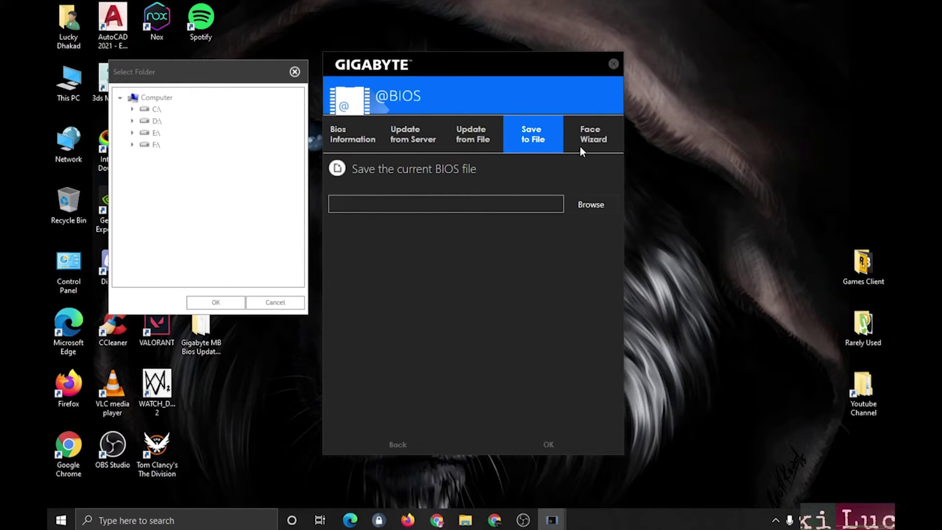
click(294, 73)
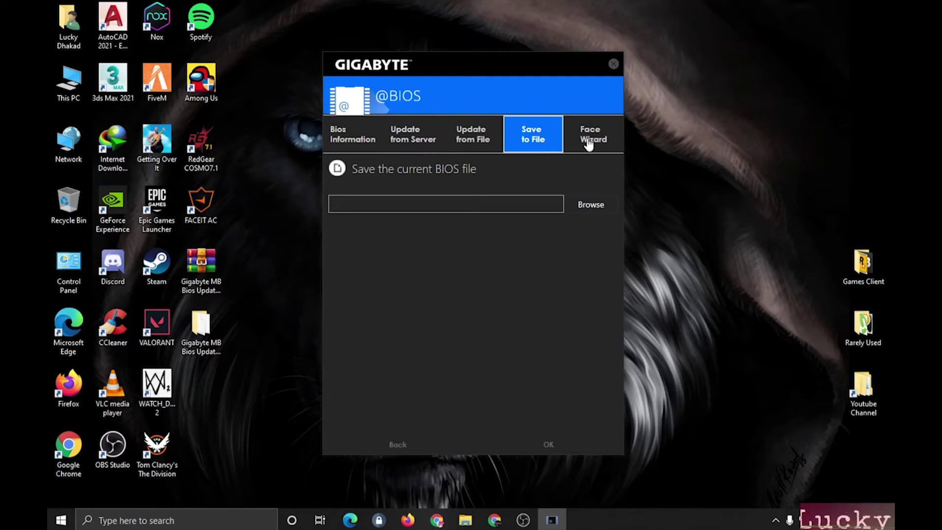
click(589, 145)
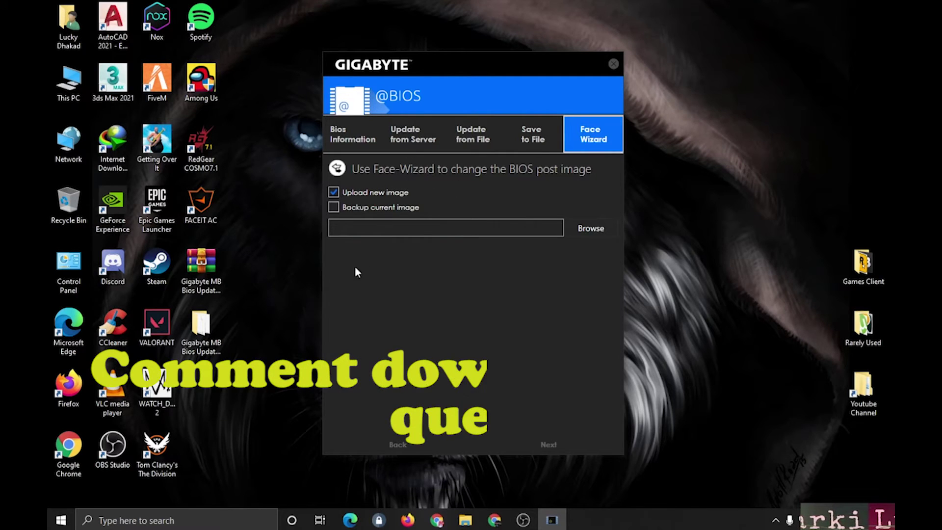
click(412, 140)
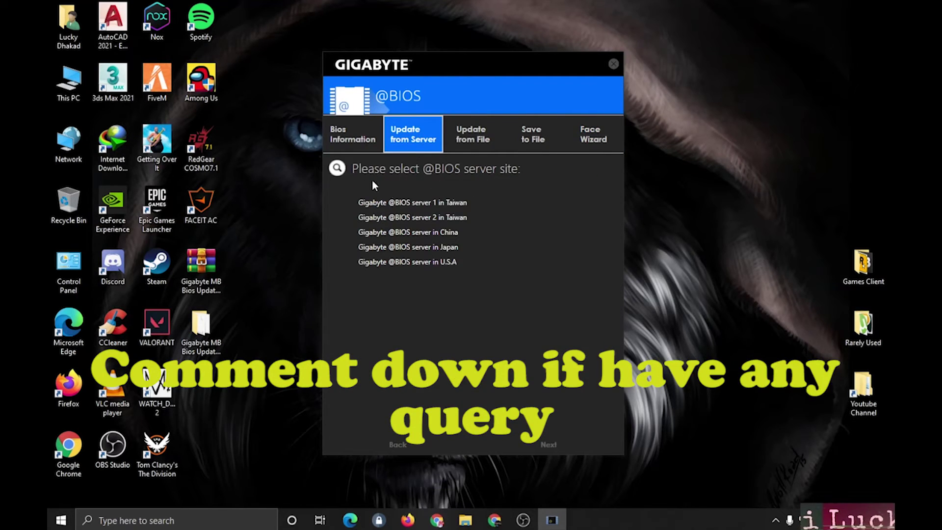
click(450, 218)
click(479, 204)
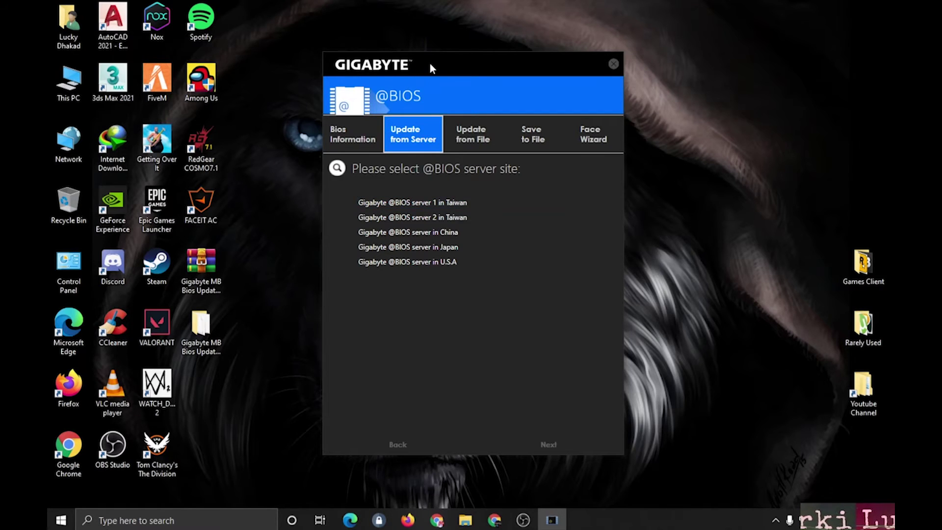
drag(430, 64, 439, 41)
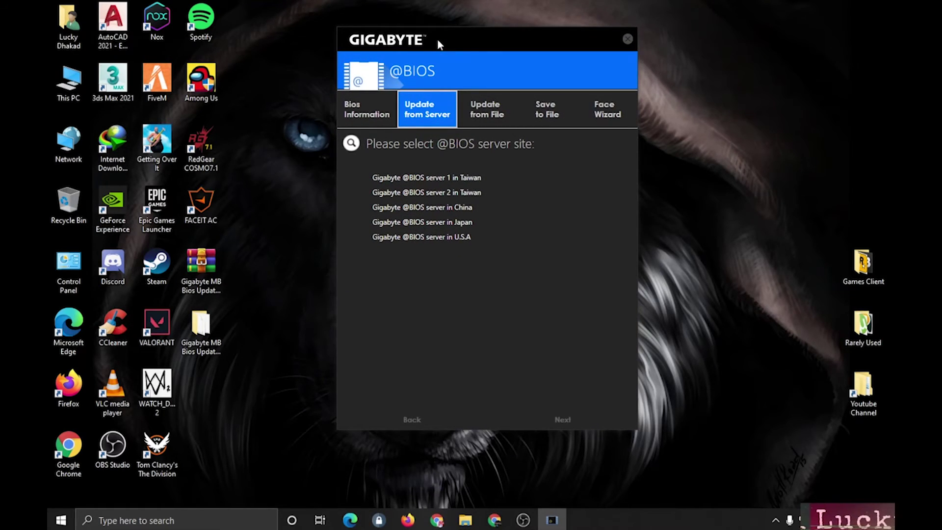
drag(437, 40, 431, 85)
click(336, 164)
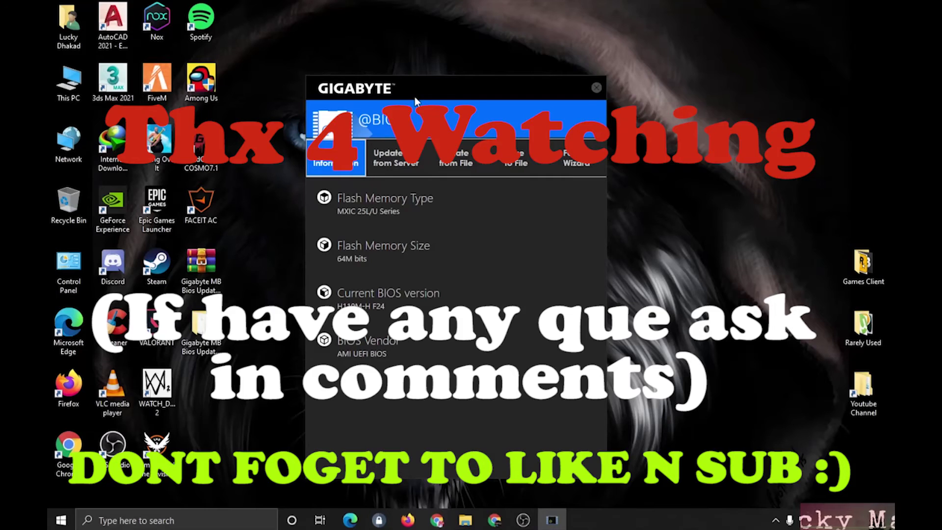
drag(429, 78, 483, 62)
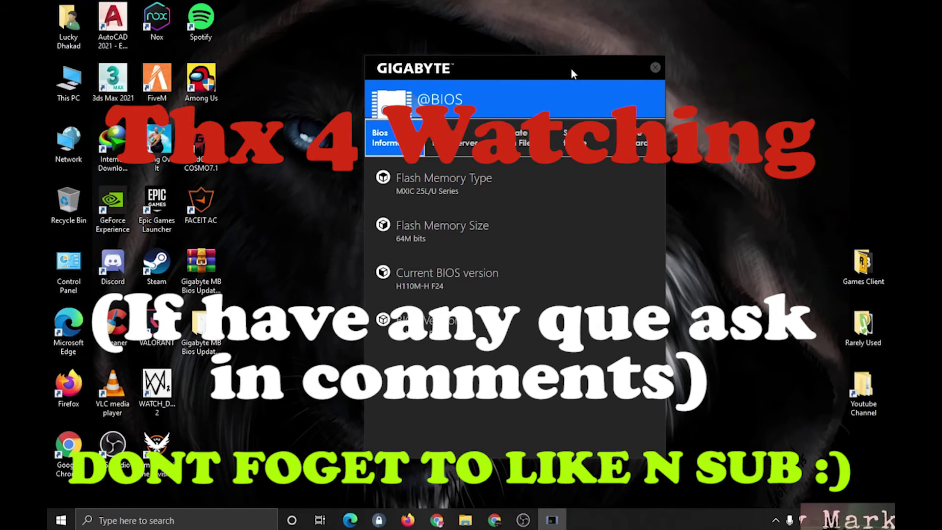
drag(571, 69, 476, 79)
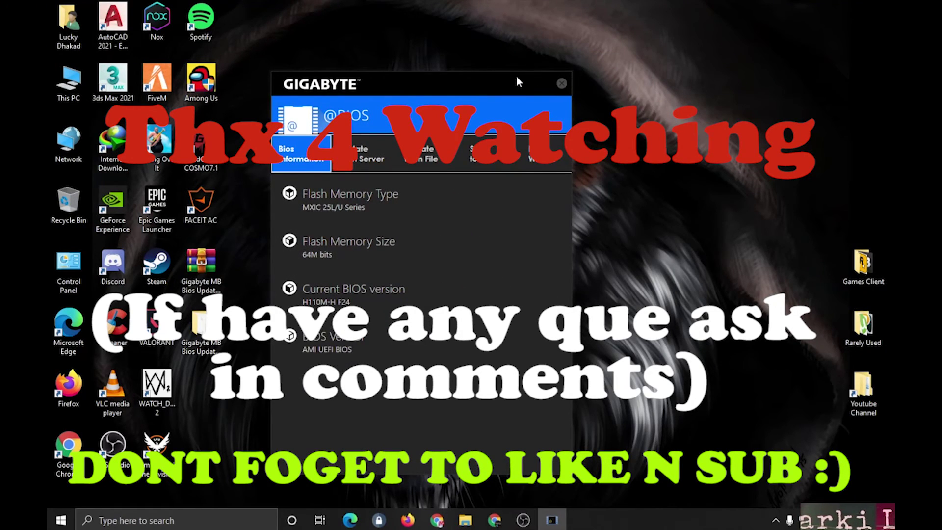